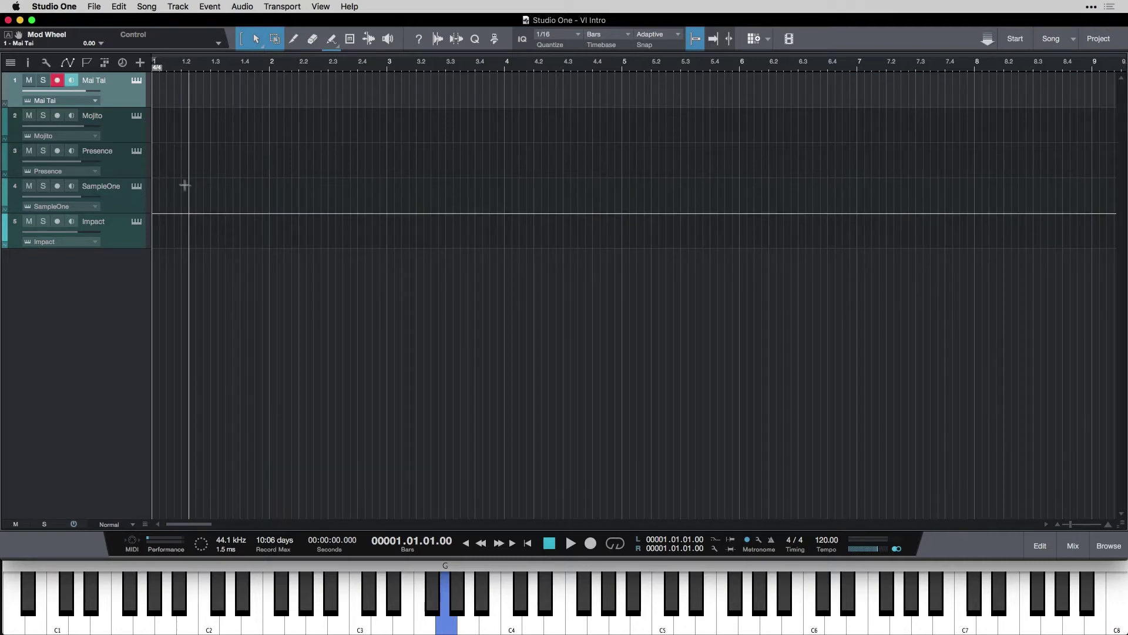
click(137, 80)
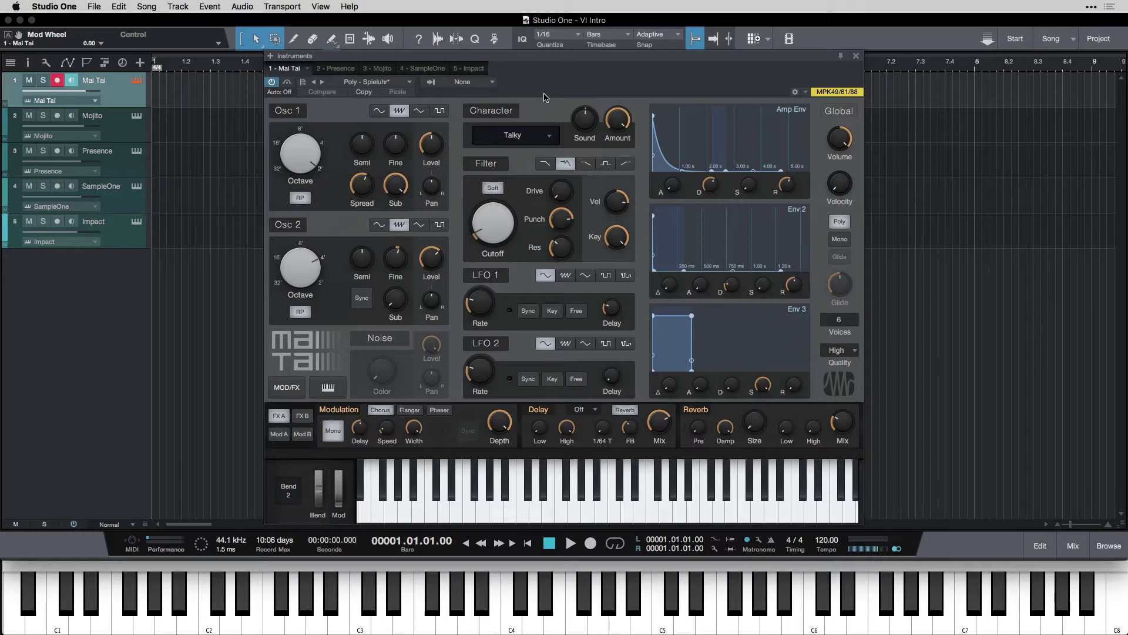
key(shift+q)
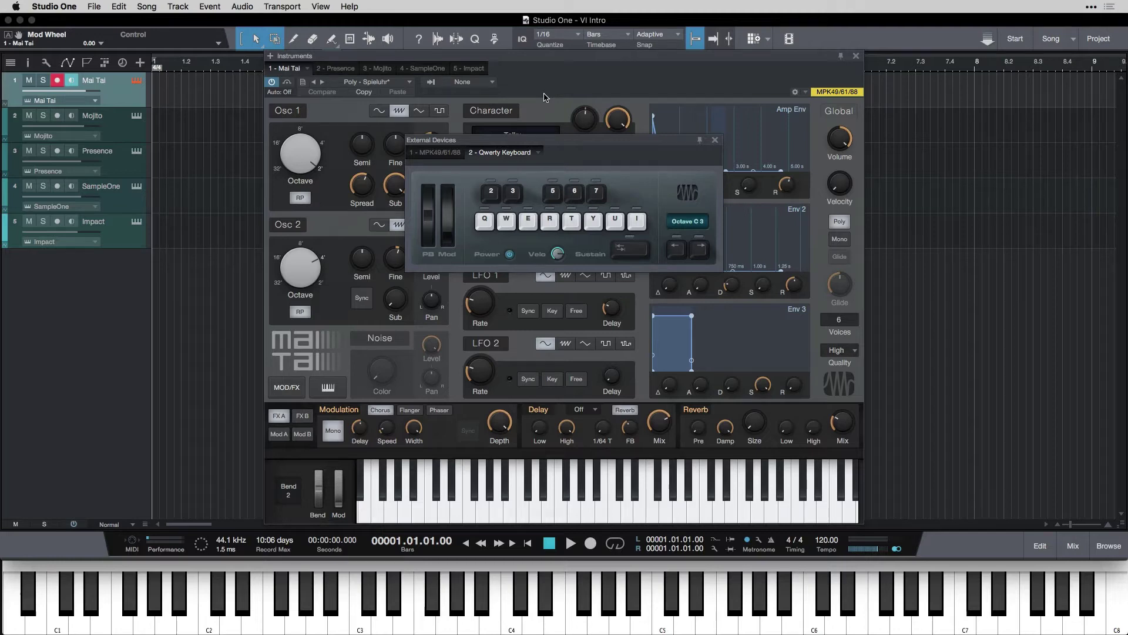
key(shift+q)
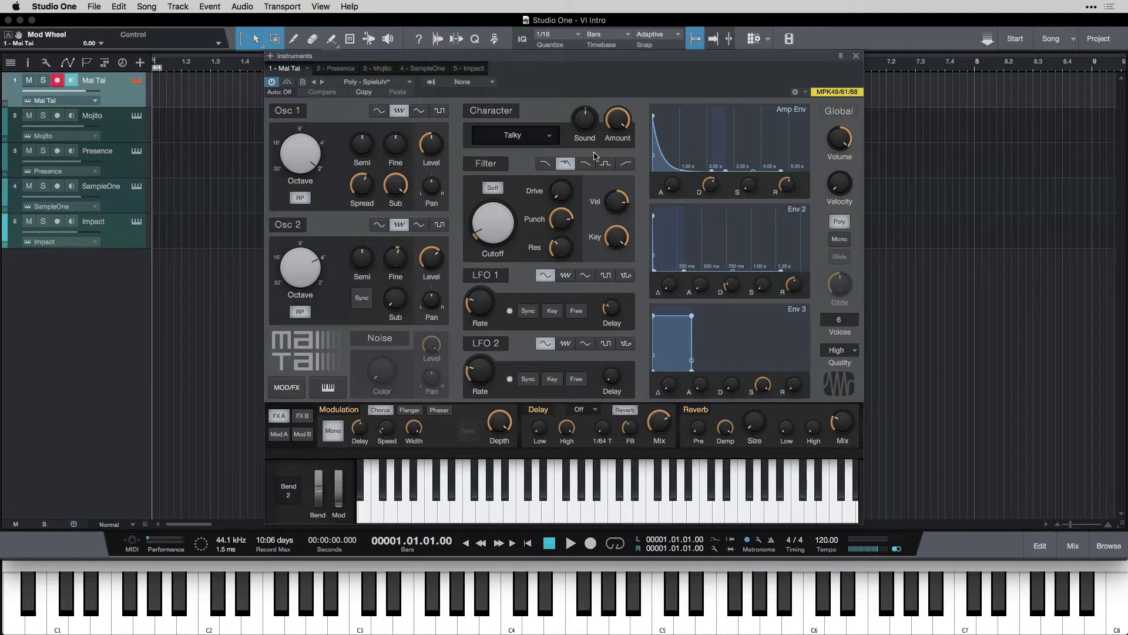
Show the Qwerty Keyboard panel and play a short ascending Q-W-E-R run on Mai Tai.
click(548, 89)
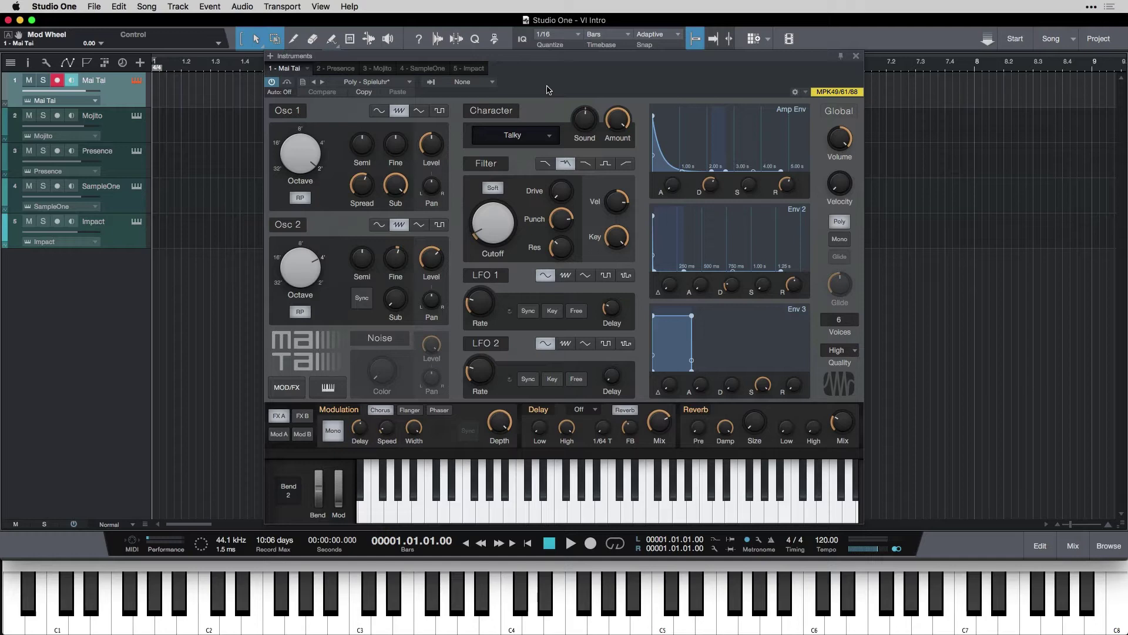
key(shift+q)
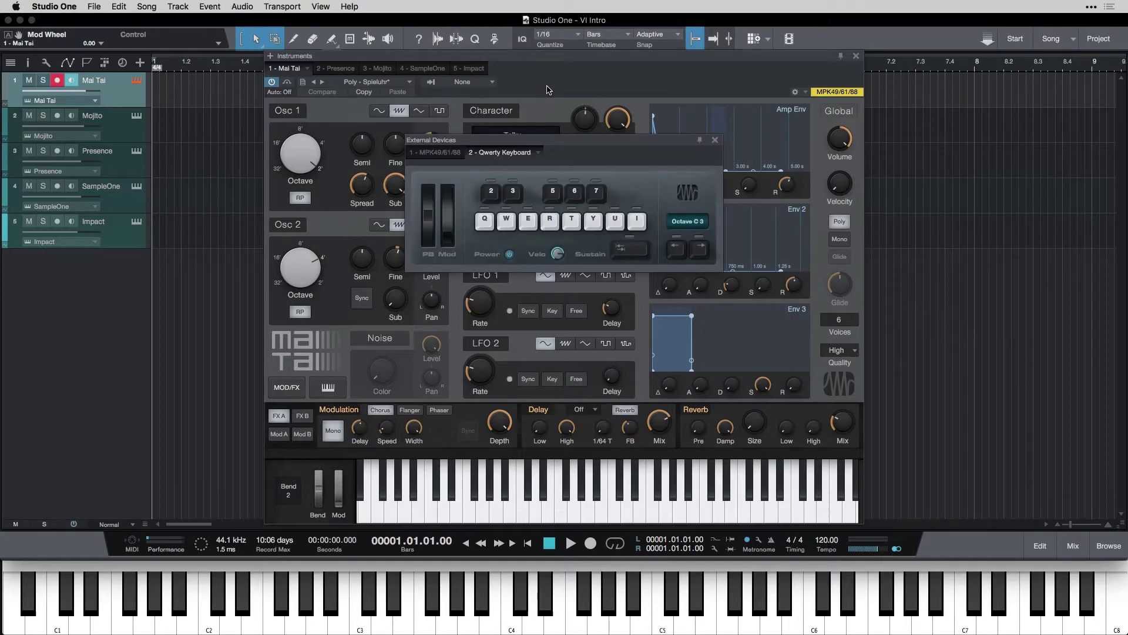
key(q)
key(w)
key(e)
key(r)
key(q)
click(491, 224)
Play the melody C4 up to G4 and back down to C4 with Q, W, E, R, T.
key(q)
key(q)
key(w)
key(e)
key(r)
key(t)
key(r)
key(e)
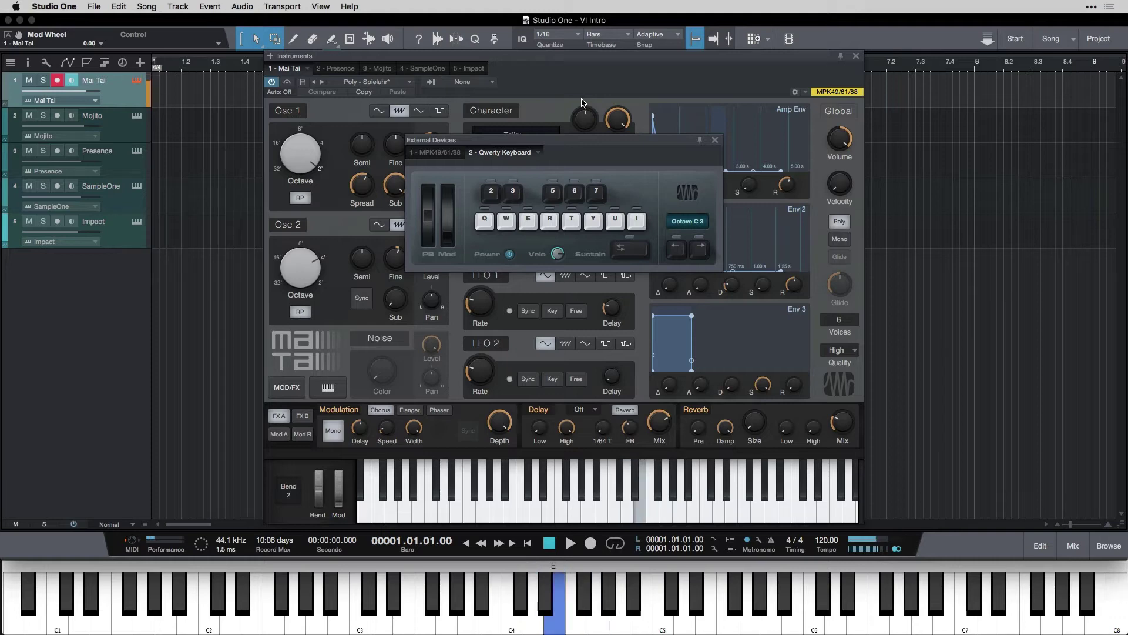
key(w)
key(q)
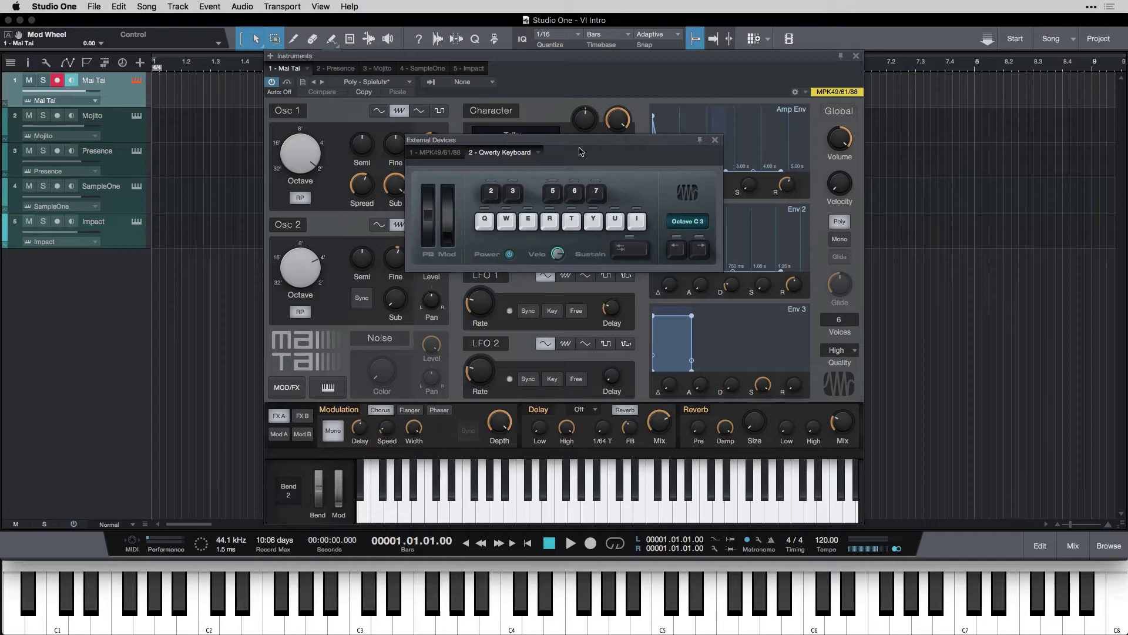
click(130, 541)
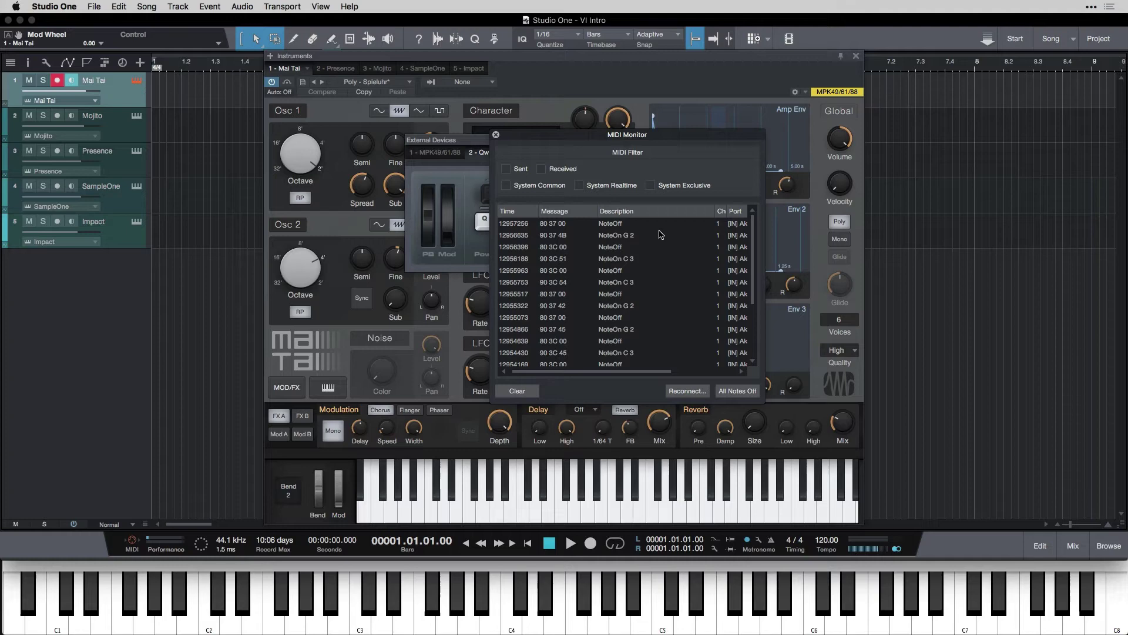
scroll(660, 235, right, 5)
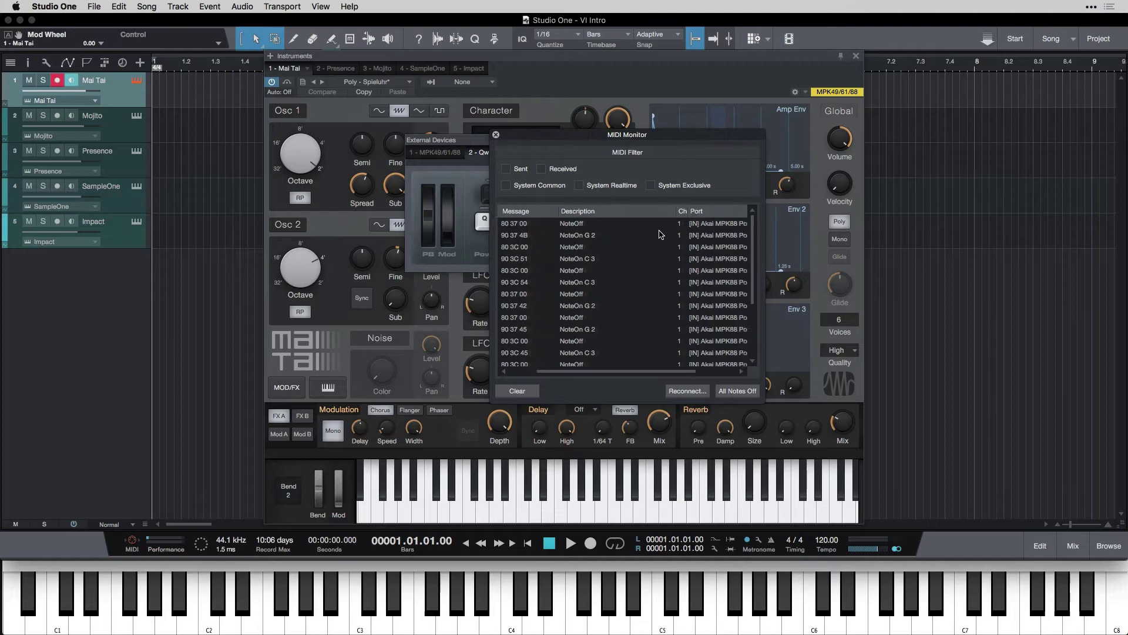
click(495, 134)
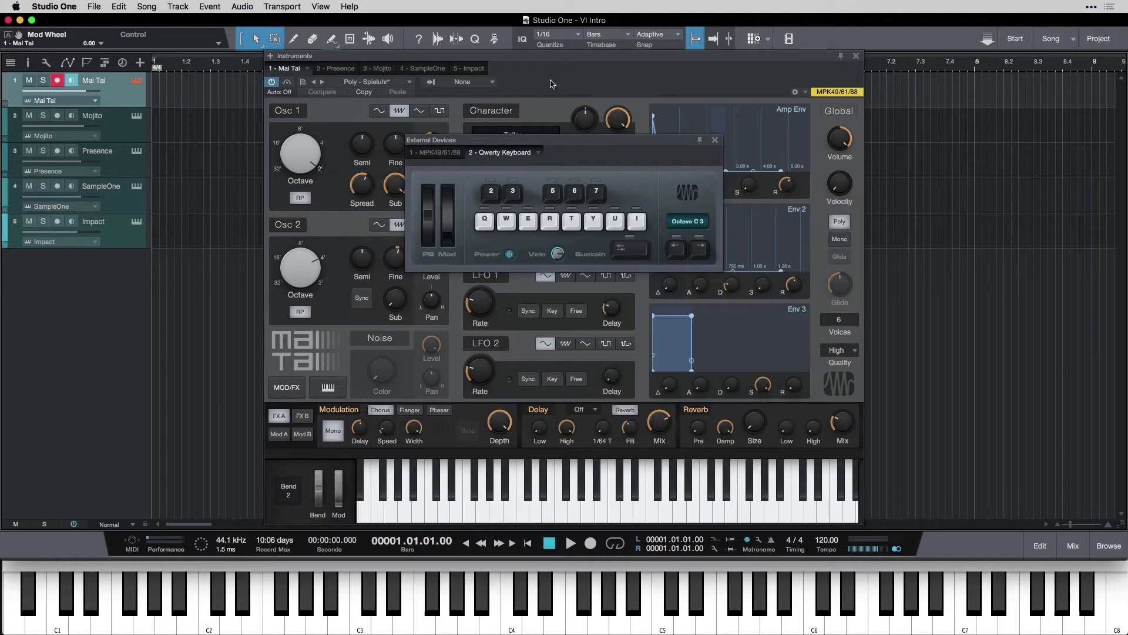
click(622, 147)
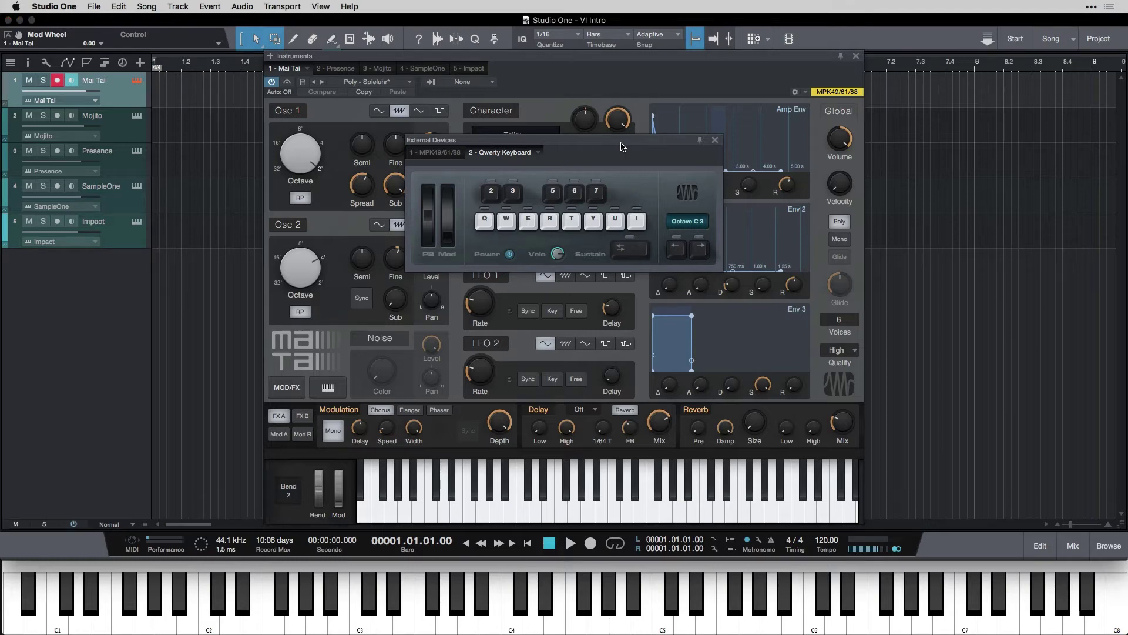
key(q)
key(q)
key(q)
key(q)
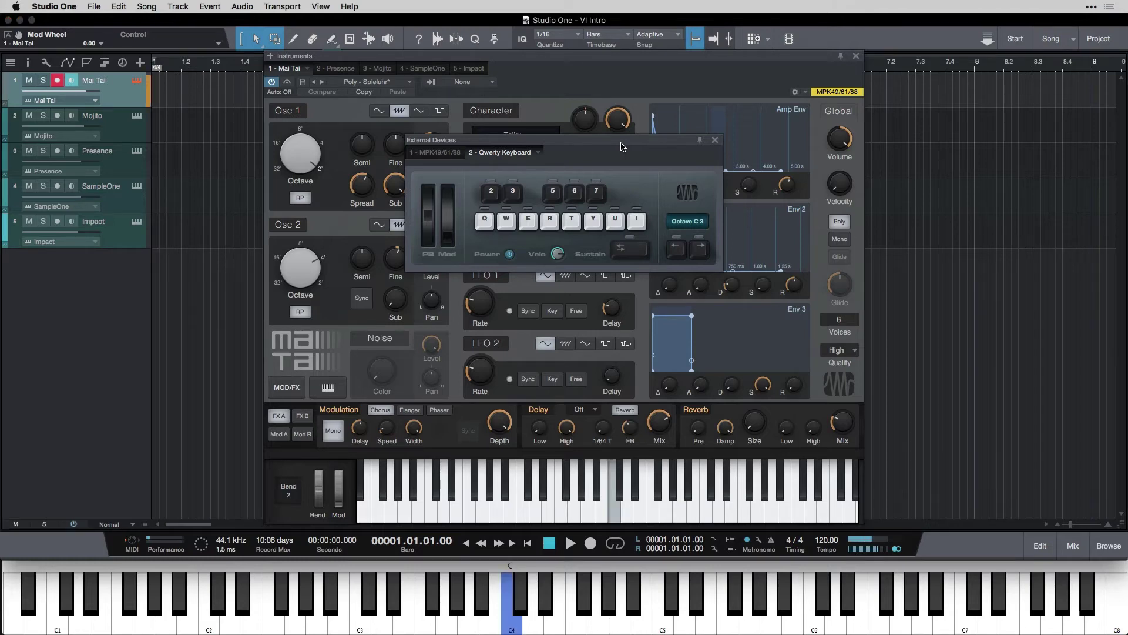
key(q)
key(q)
key(q)
key(q)
key(q)
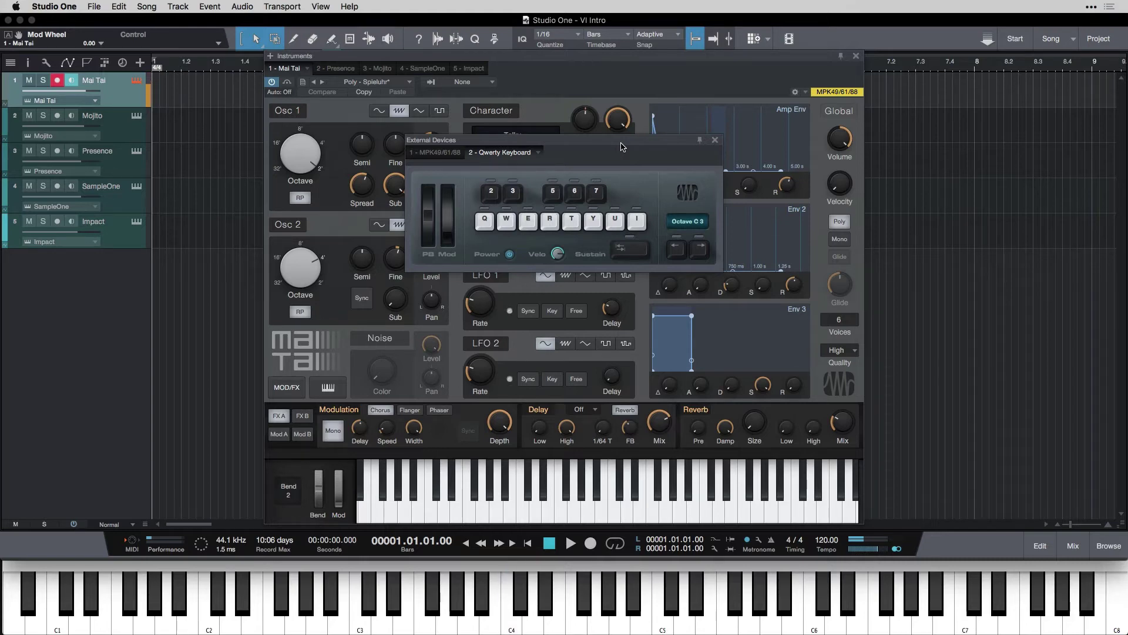
key(q)
key(q)
key(q)
key(q)
key(q)
key(q)
Record-arm the Presence track and play repeated C4 notes on its piano.
click(121, 163)
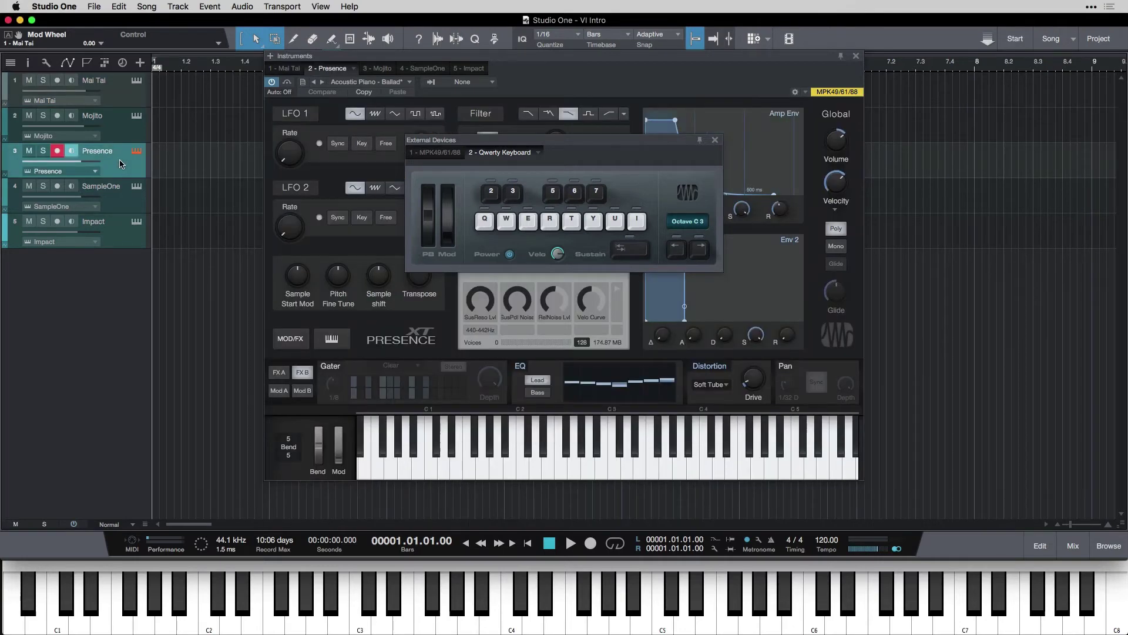
key(q)
key(q)
key(q)
key(q)
key(q)
key(q)
key(q)
key(q)
key(q)
key(q)
key(q)
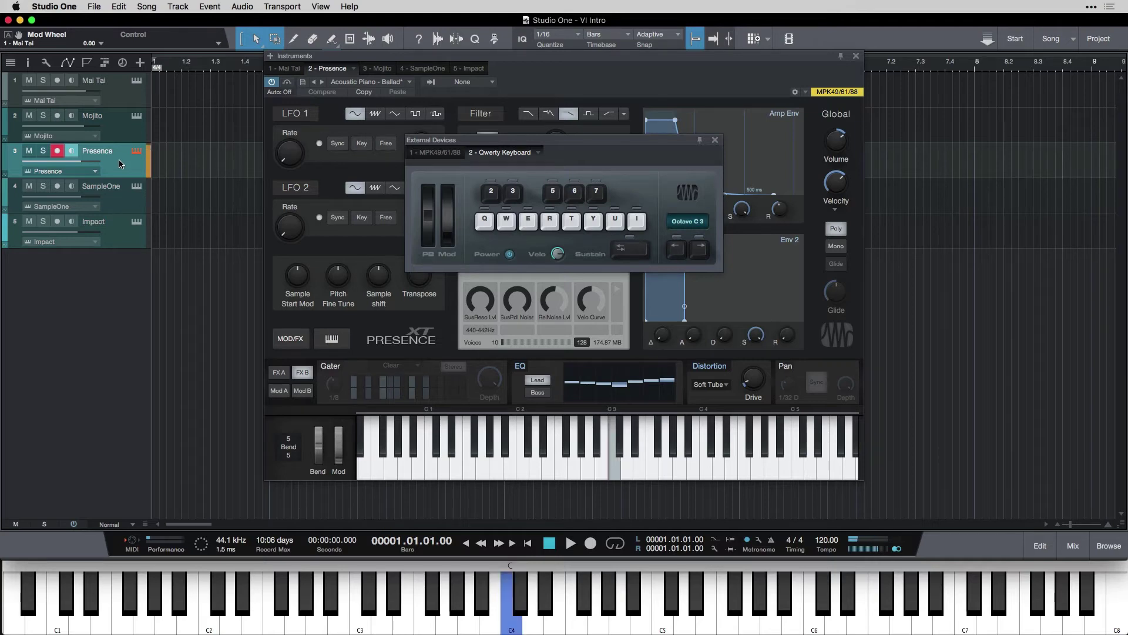
Arm Mojito and play C4 while watching its filter, then move the panel up and arm Mai Tai.
key(q)
key(q)
key(q)
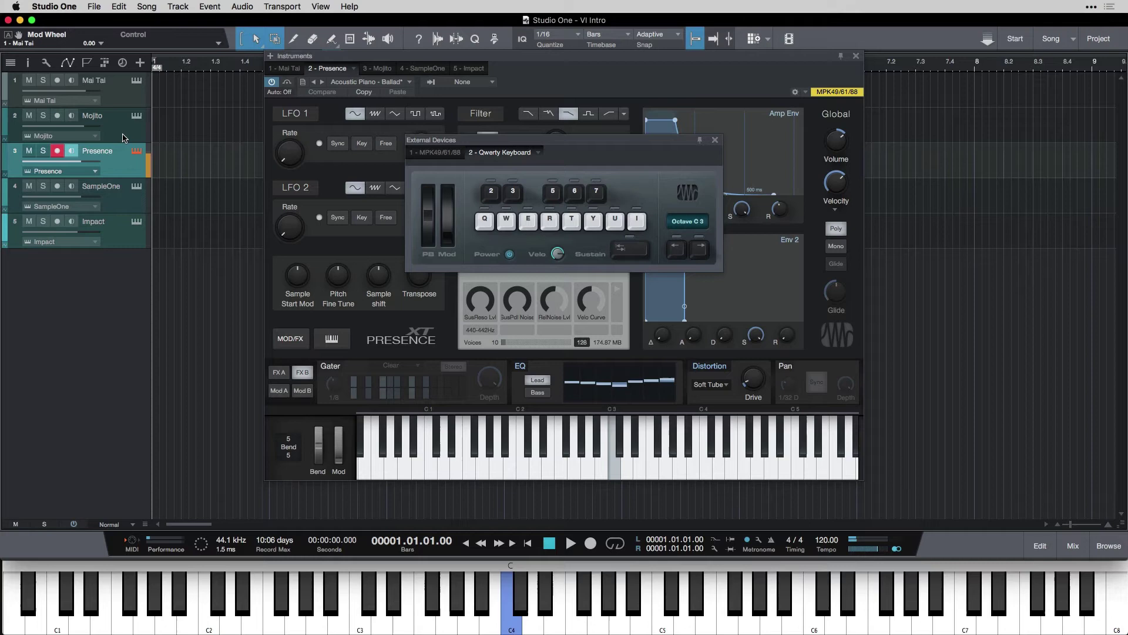
click(125, 137)
key(q)
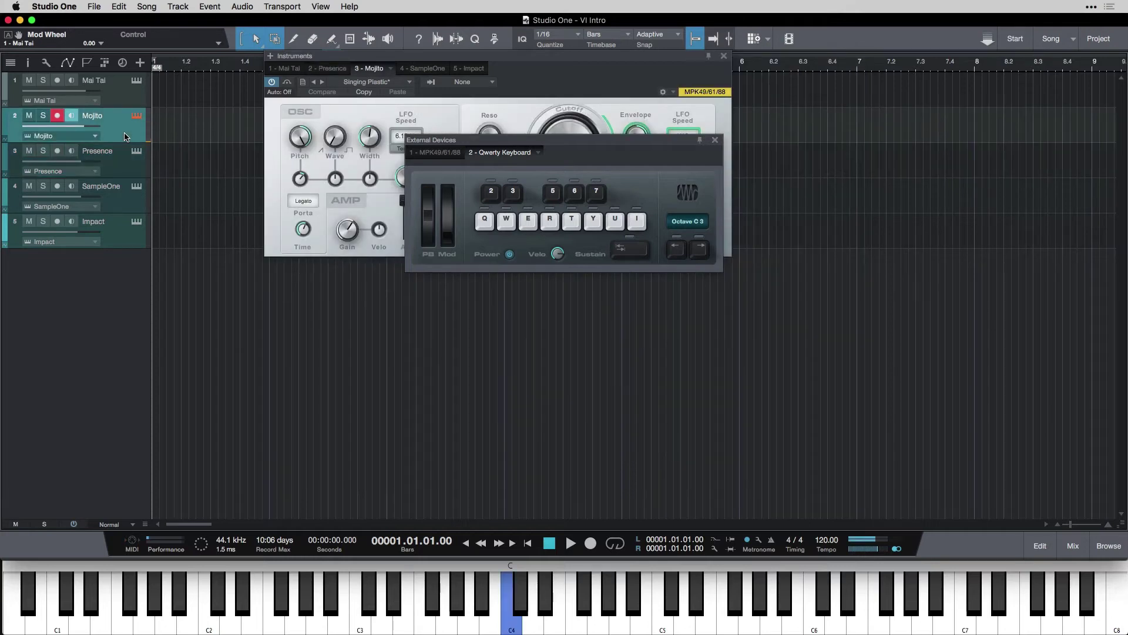
key(q)
key(q)
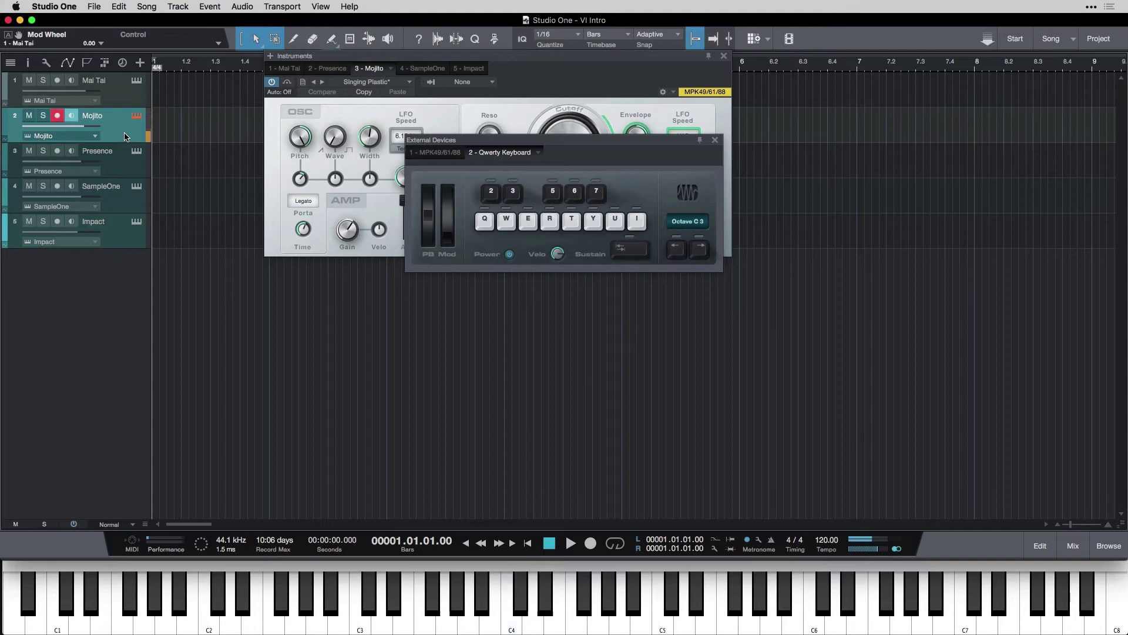
key(q)
key(q)
drag(588, 141, 622, 315)
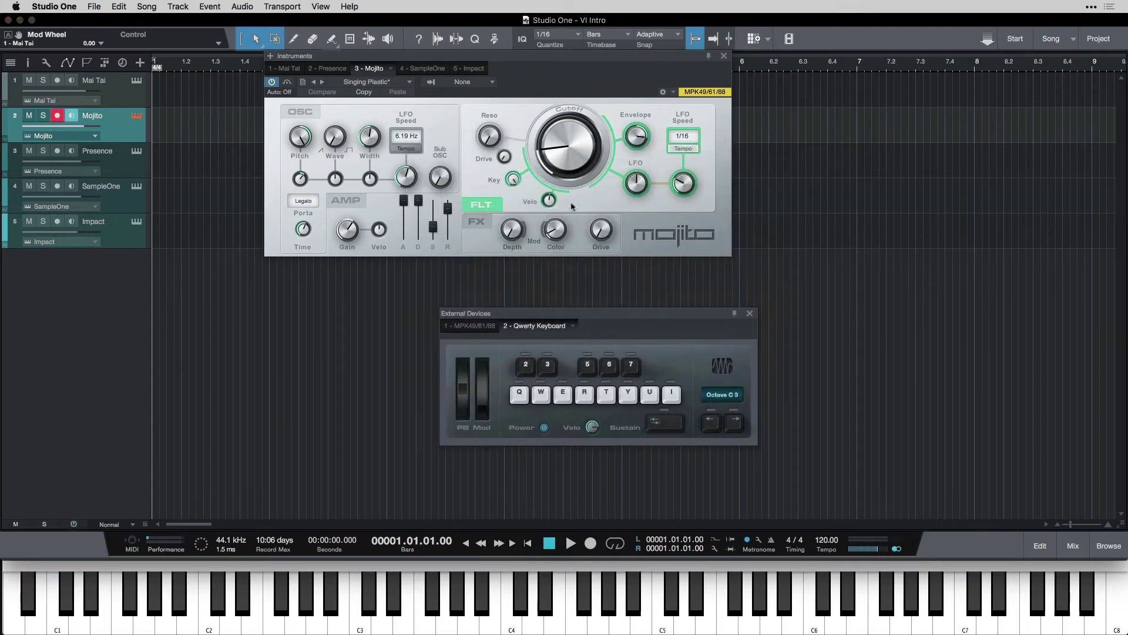
key(q)
key(q)
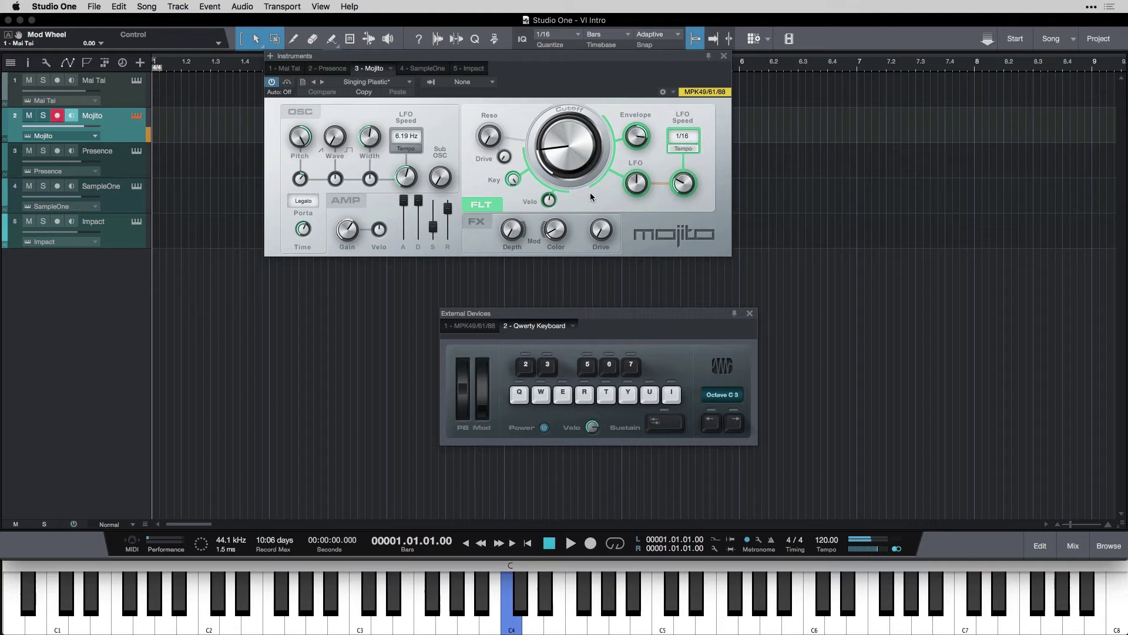
key(q)
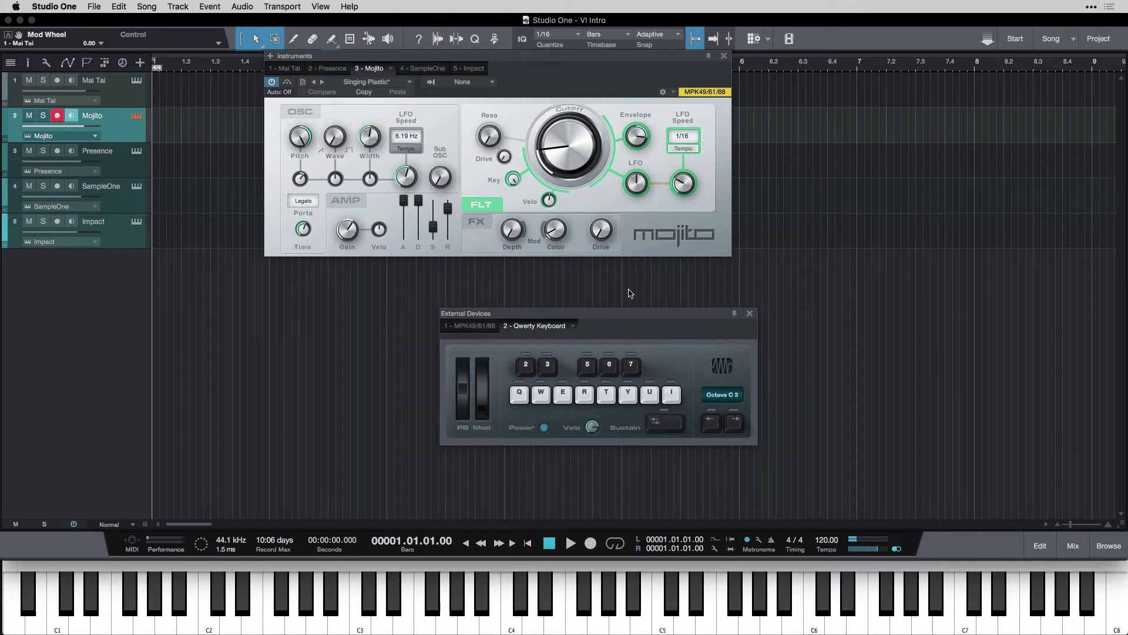
drag(618, 316, 566, 266)
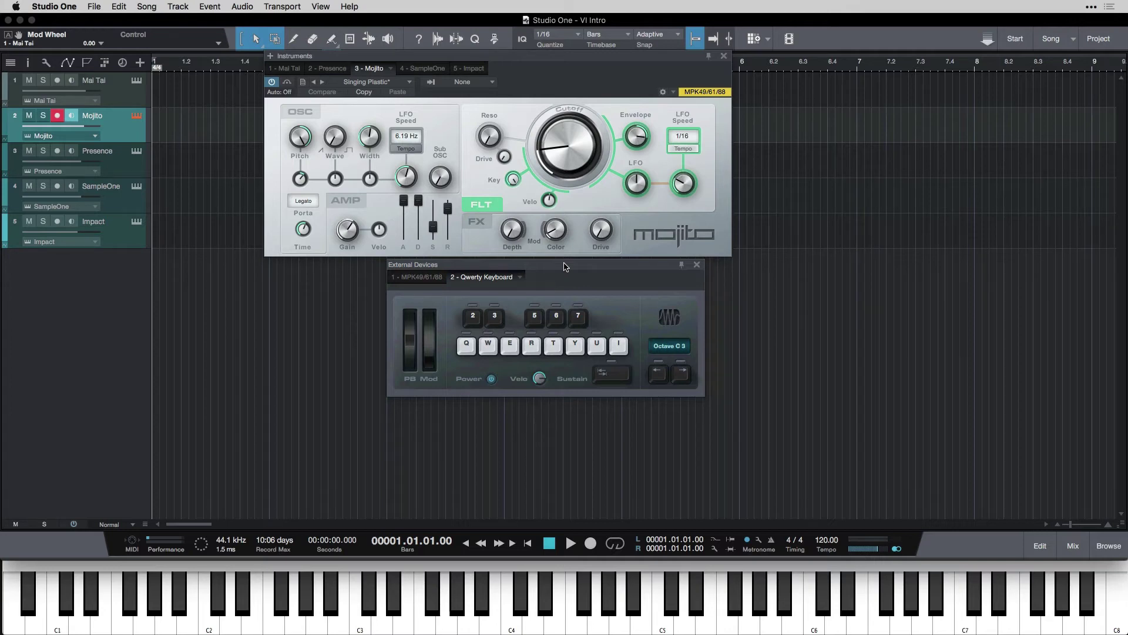
click(131, 94)
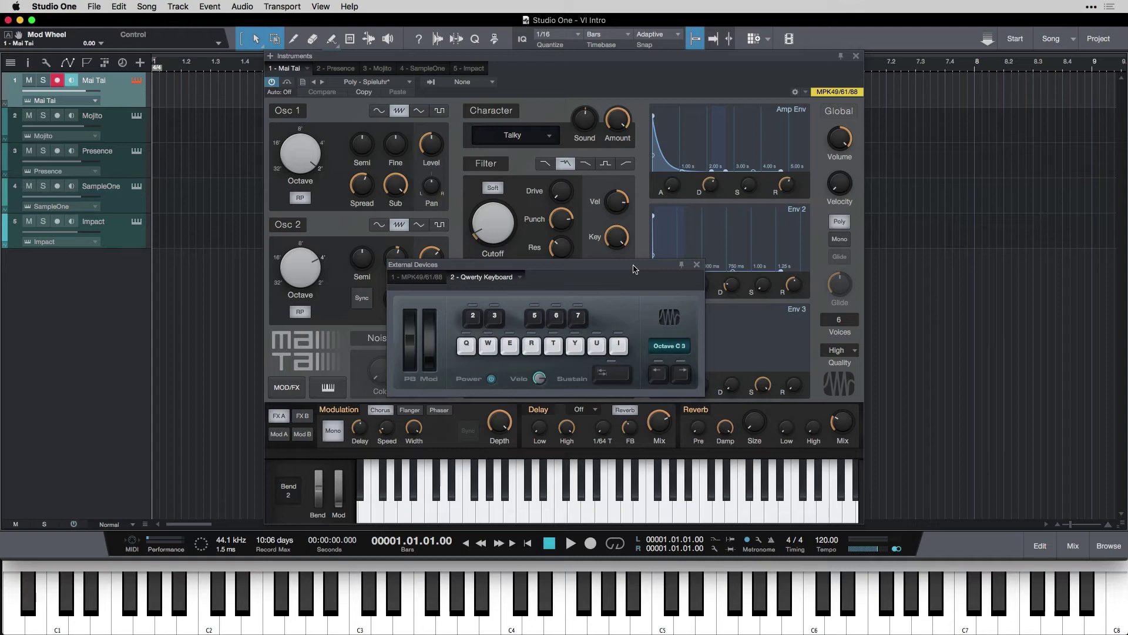
Move the keyboard panel to the lower left and play E notes while sweeping Mod Wheel to 1.00.
drag(634, 269, 288, 287)
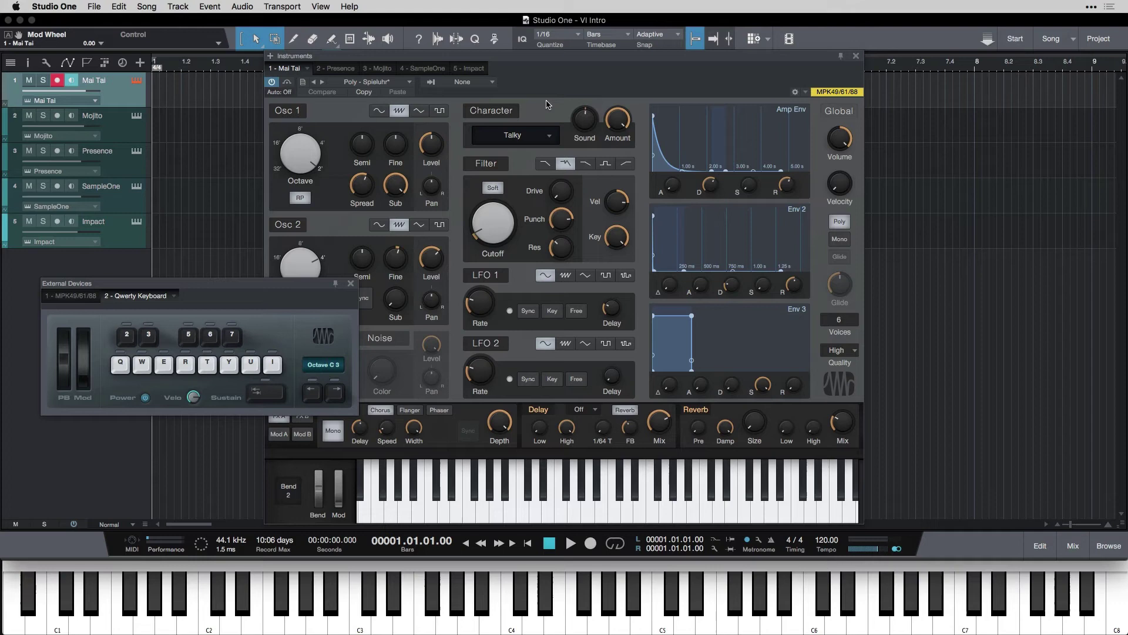
key(e)
key(e)
key(e)
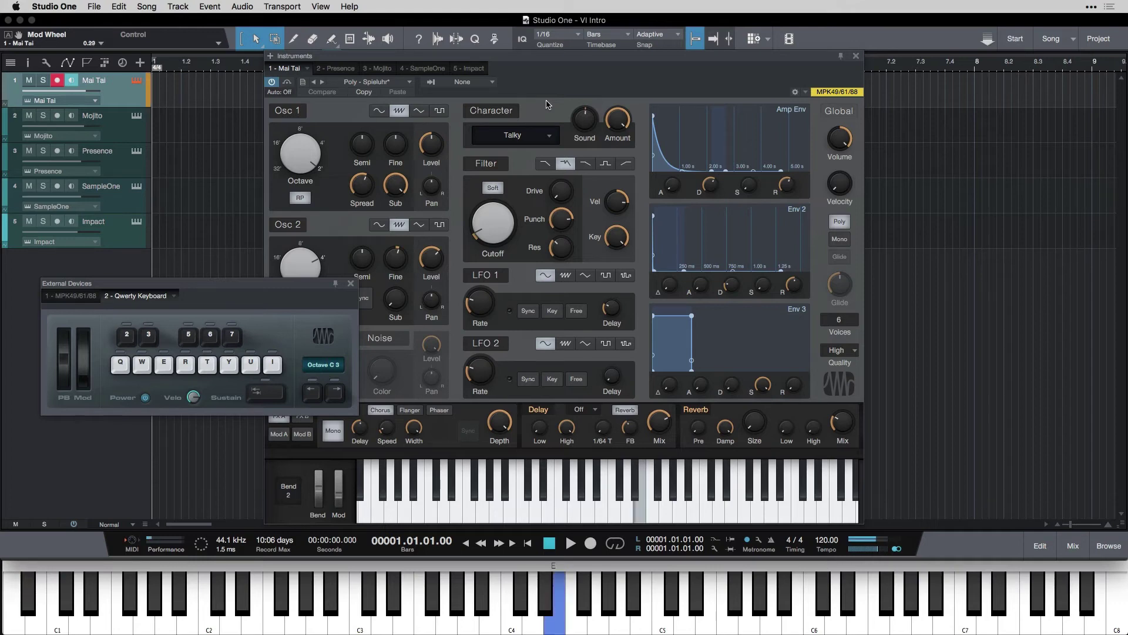
key(e)
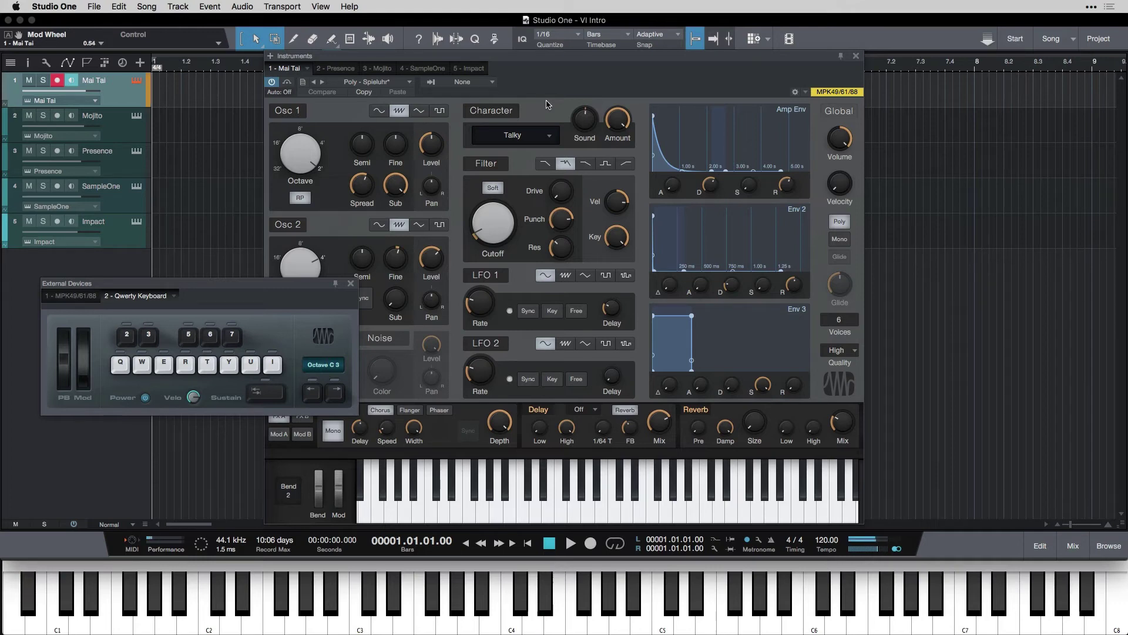
key(e)
key(e)
key(e)
key(e)
key(e)
key(e)
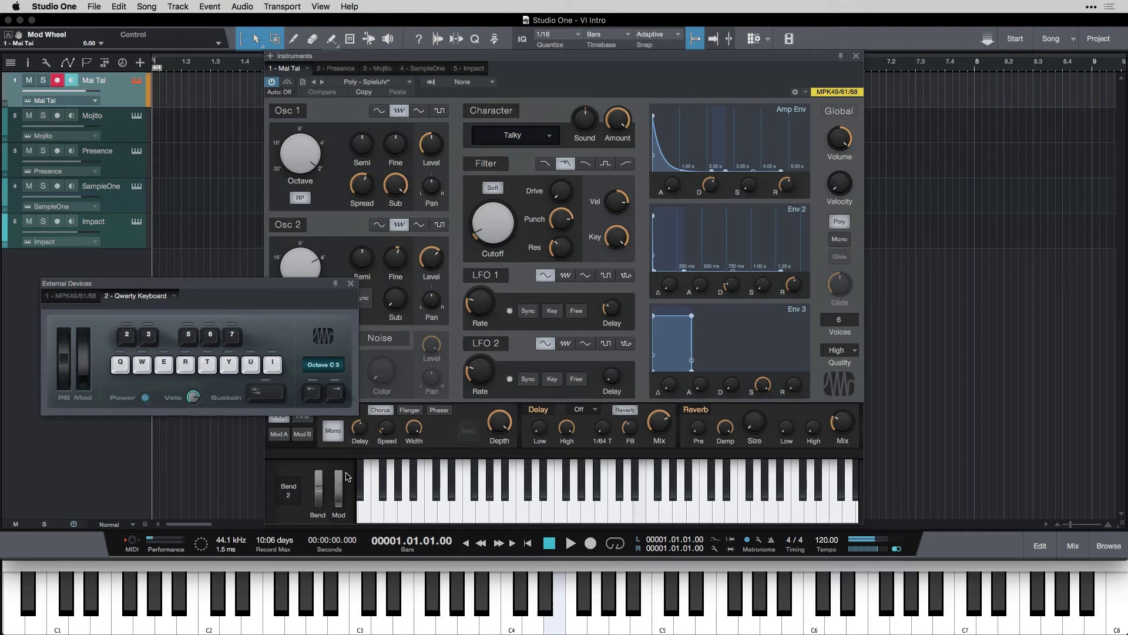
scroll(347, 476, down, 8)
key(e)
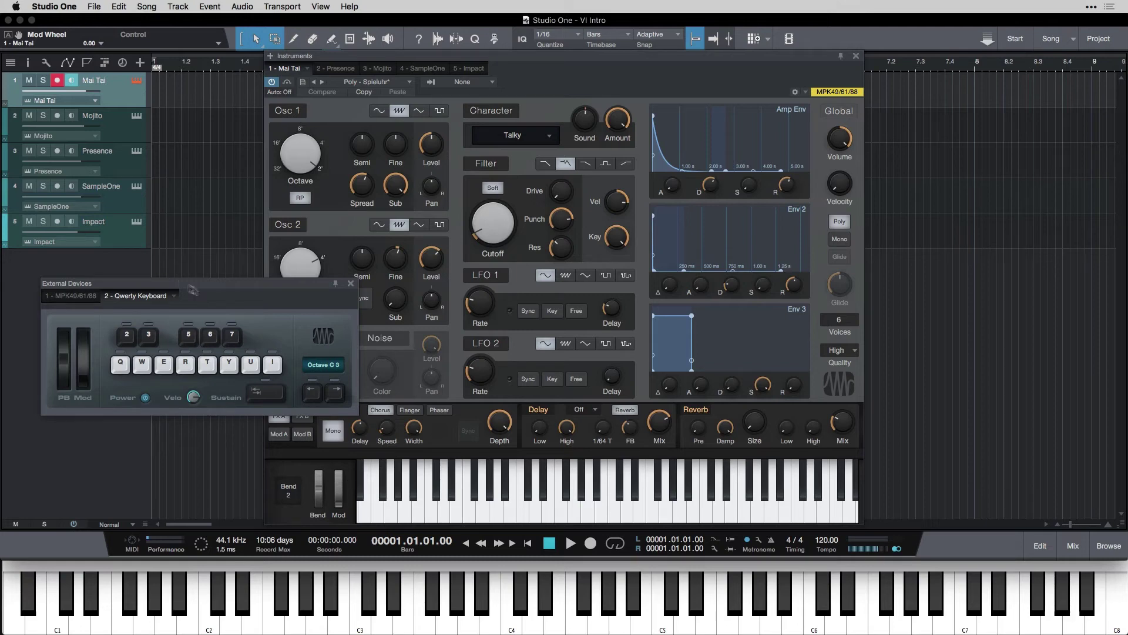
Move the keyboard panel to the middle and drag its Mod wheel up and down while playing C4.
drag(213, 288, 355, 288)
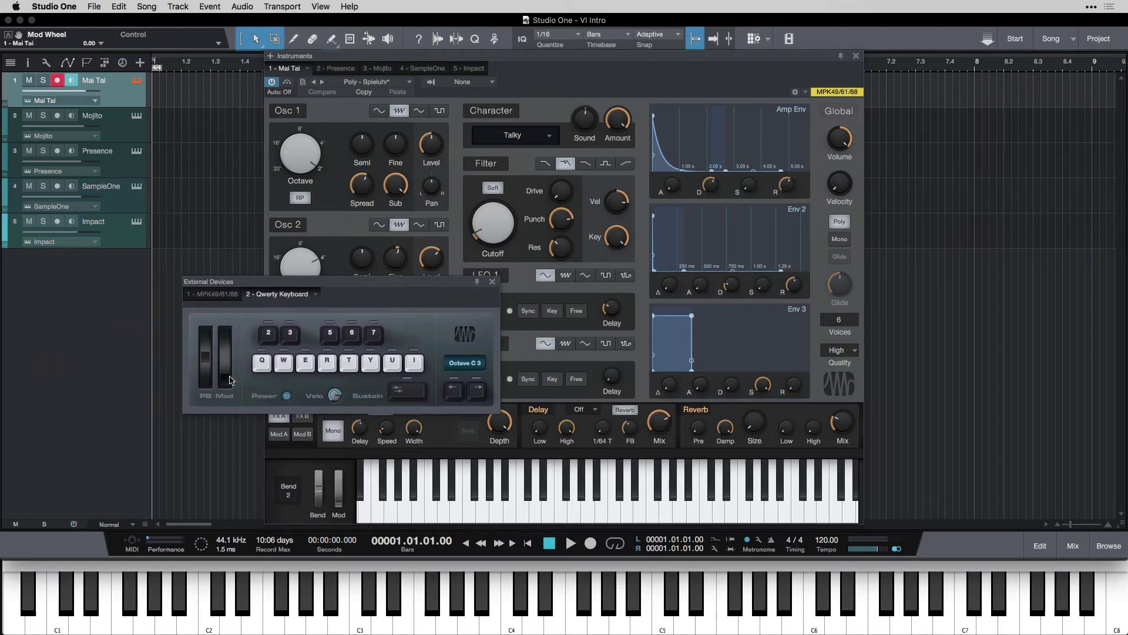
mouse_move(225, 367)
mouse_down()
mouse_move(226, 330)
mouse_move(228, 376)
mouse_up()
key(q)
mouse_move(228, 378)
mouse_down()
mouse_move(227, 337)
mouse_move(228, 392)
mouse_up()
Play E and D notes on Mai Tai while bending them with the PB wheel.
click(206, 363)
key(e)
key(e)
key(e)
key(e)
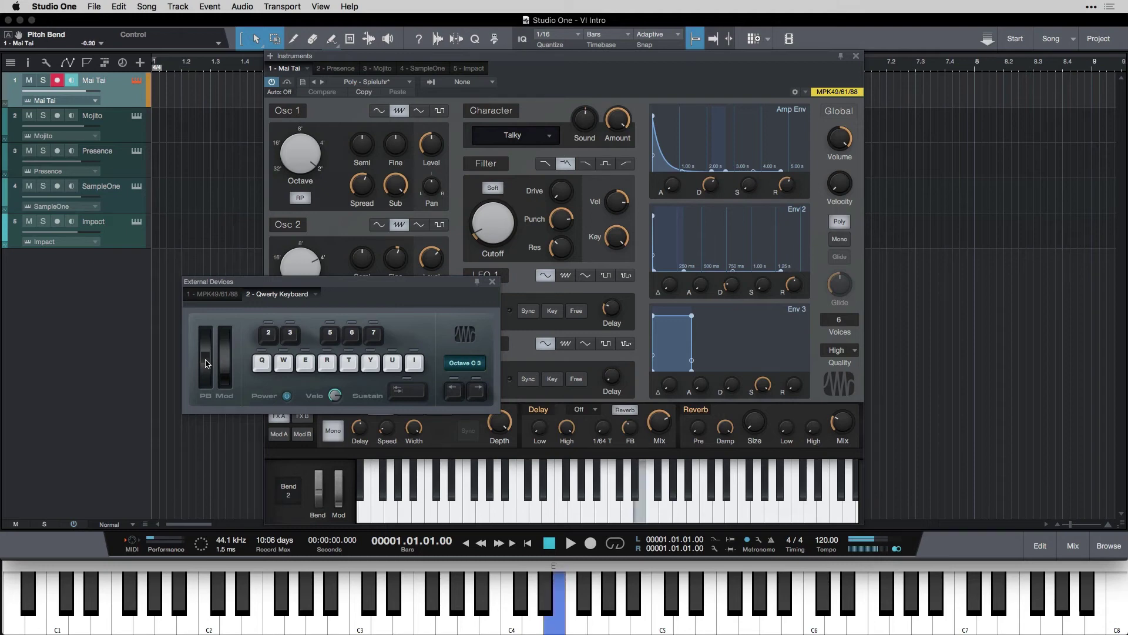
key(e)
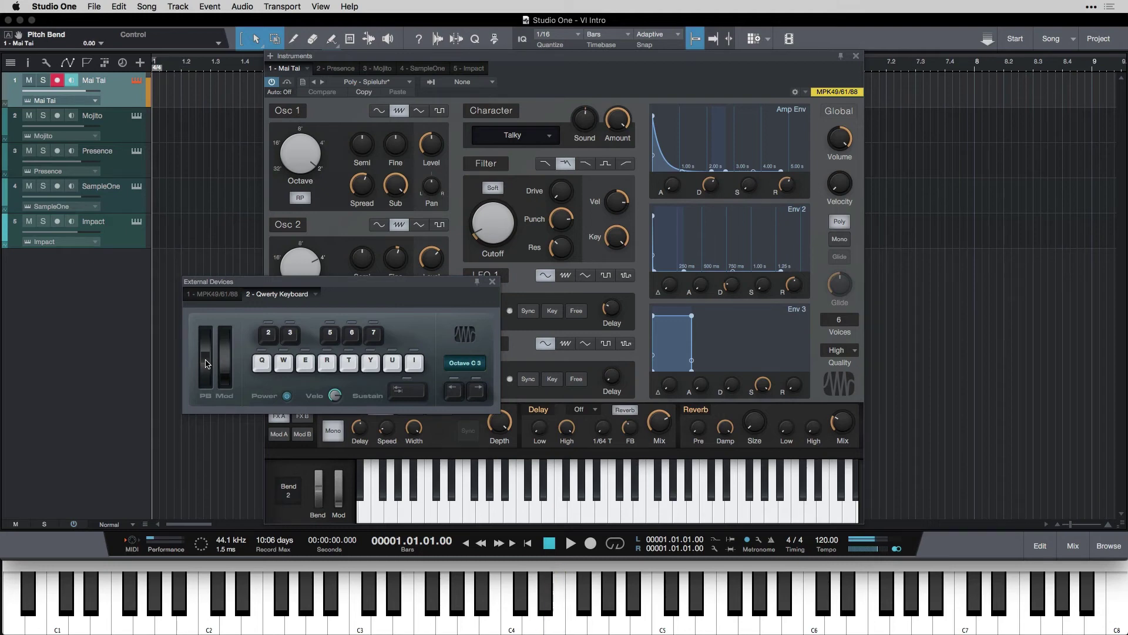
key(w)
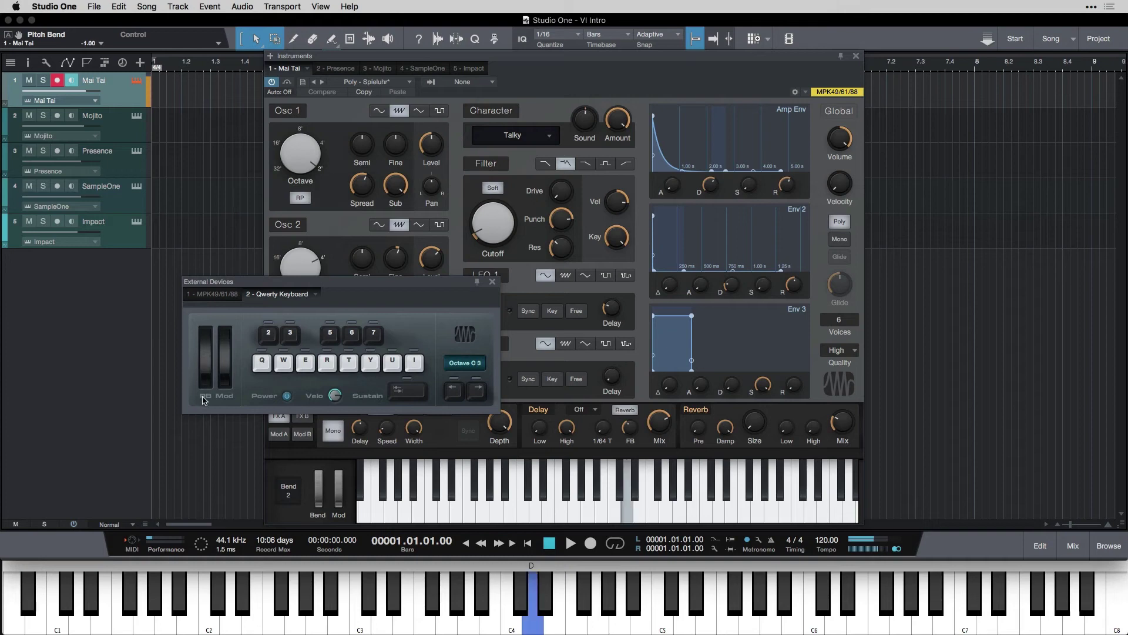
drag(205, 363, 206, 341)
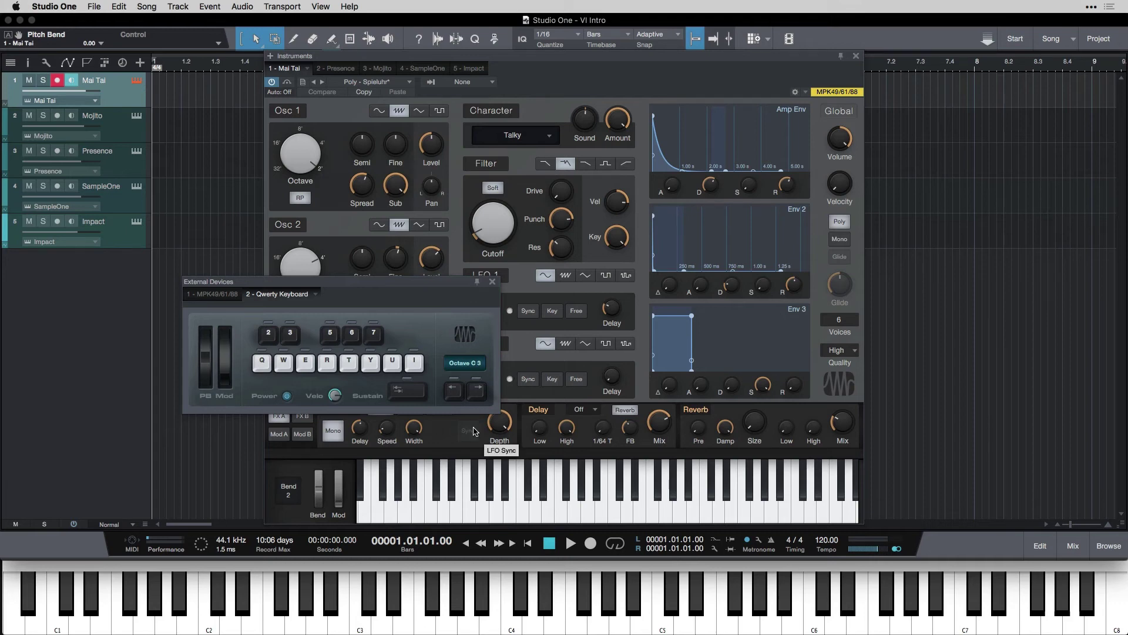
key(f)
key(k)
key(f)
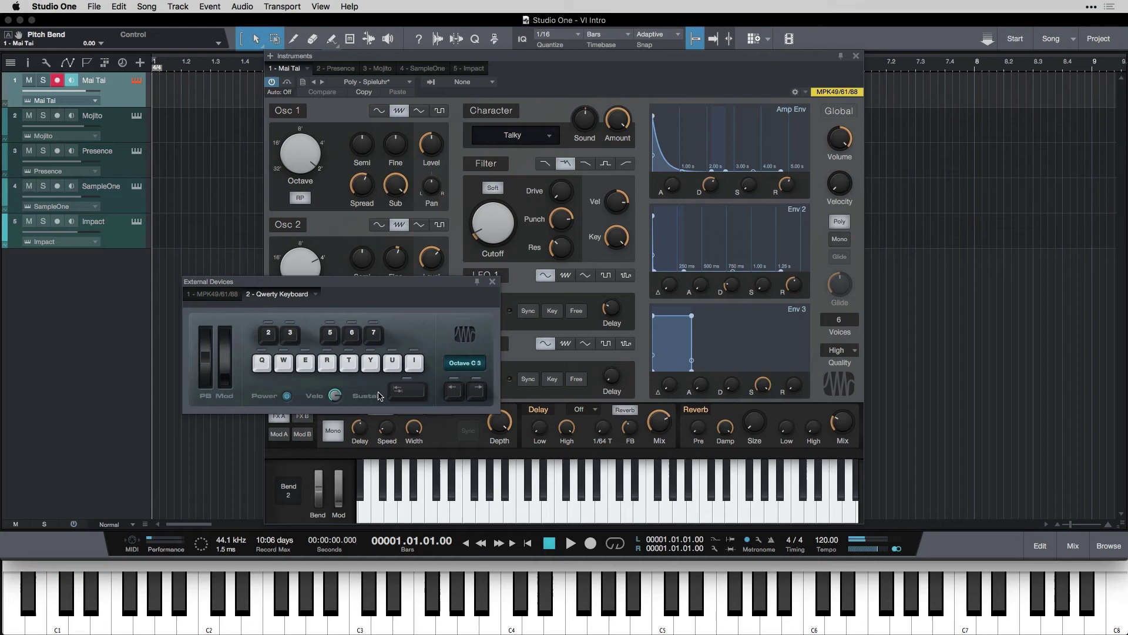
key(q)
key(r)
key(q)
key(r)
Step the keyboard octave down to C -1 and back up to C 3 with the arrows.
click(453, 391)
click(454, 391)
click(455, 391)
click(476, 391)
click(477, 390)
click(476, 392)
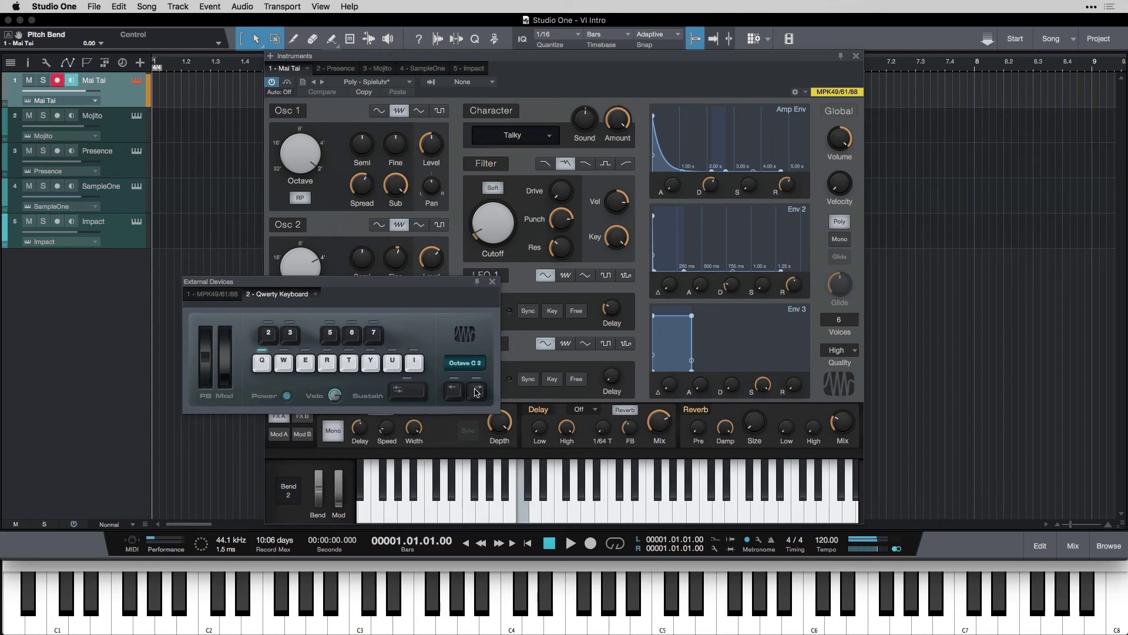
click(477, 392)
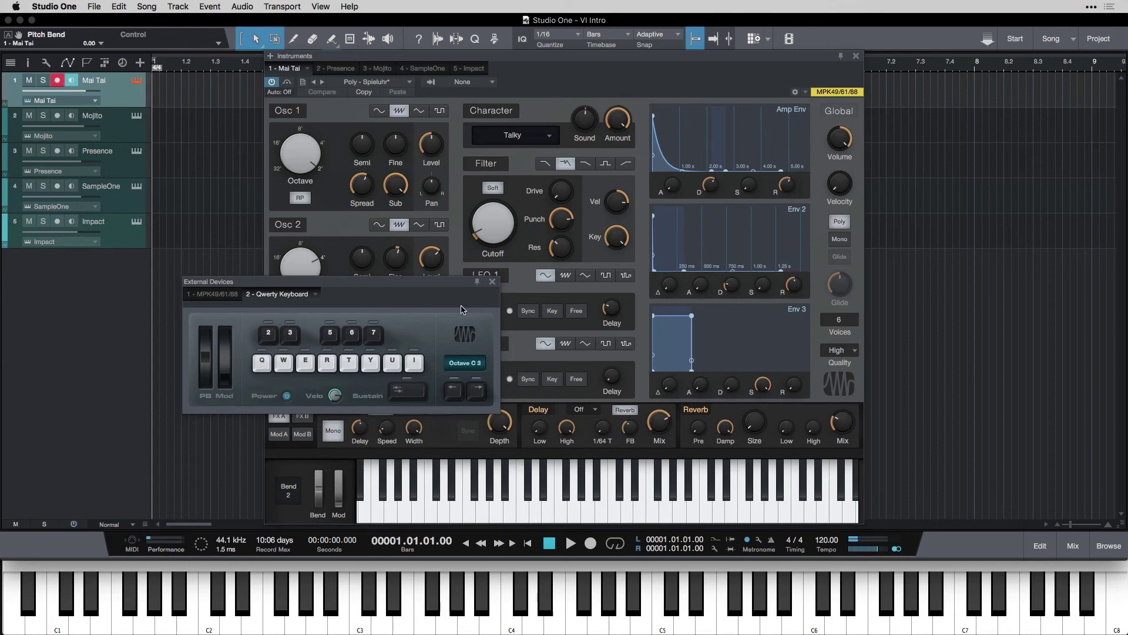
Change octave with Z and X while playing notes, ending at Octave C 2.
key(q)
key(x)
key(q)
key(q)
key(z)
key(z)
key(z)
key(q)
key(x)
key(x)
key(q)
key(r)
key(q)
key(t)
key(t)
key(t)
key(t)
key(t)
key(q)
key(q)
key(q)
key(q)
mouse_move(335, 398)
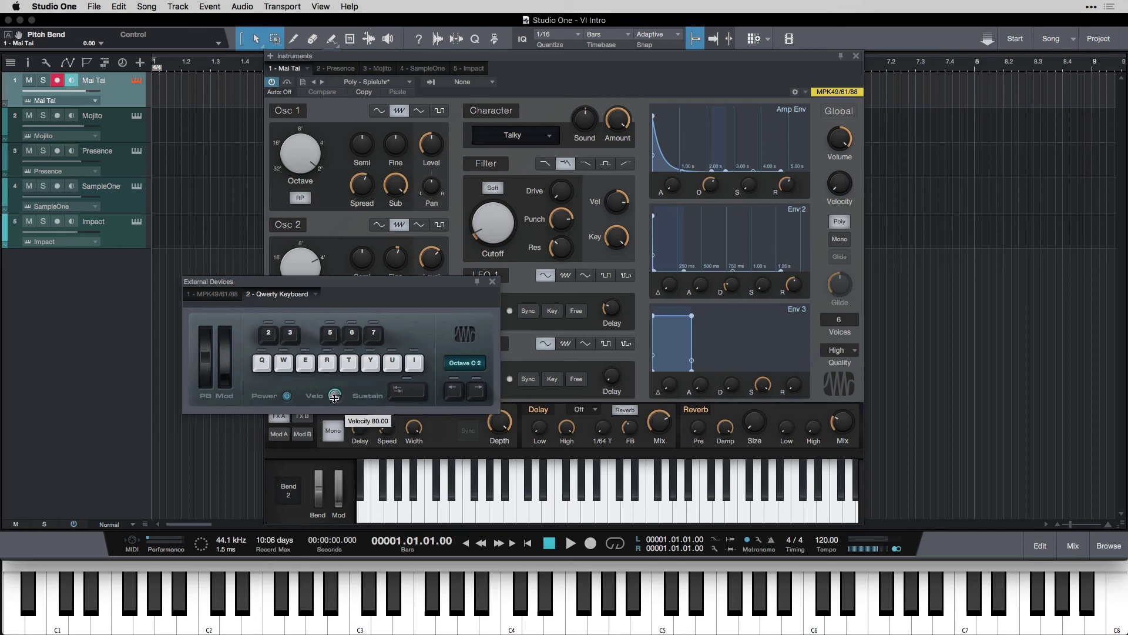
mouse_move(334, 398)
mouse_down()
mouse_move(337, 469)
mouse_move(337, 383)
mouse_move(338, 464)
mouse_move(341, 409)
mouse_up()
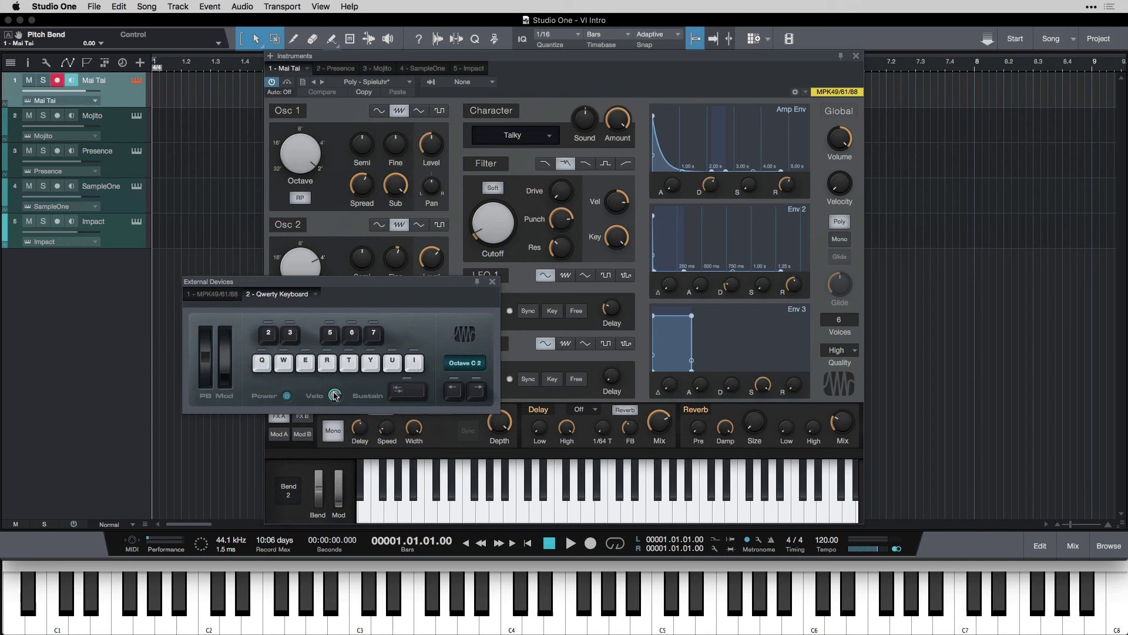
Drag the Qwerty Keyboard panel up and left to reveal Mai Tai's LFO and Modulation controls.
mouse_move(334, 394)
drag(391, 284, 351, 259)
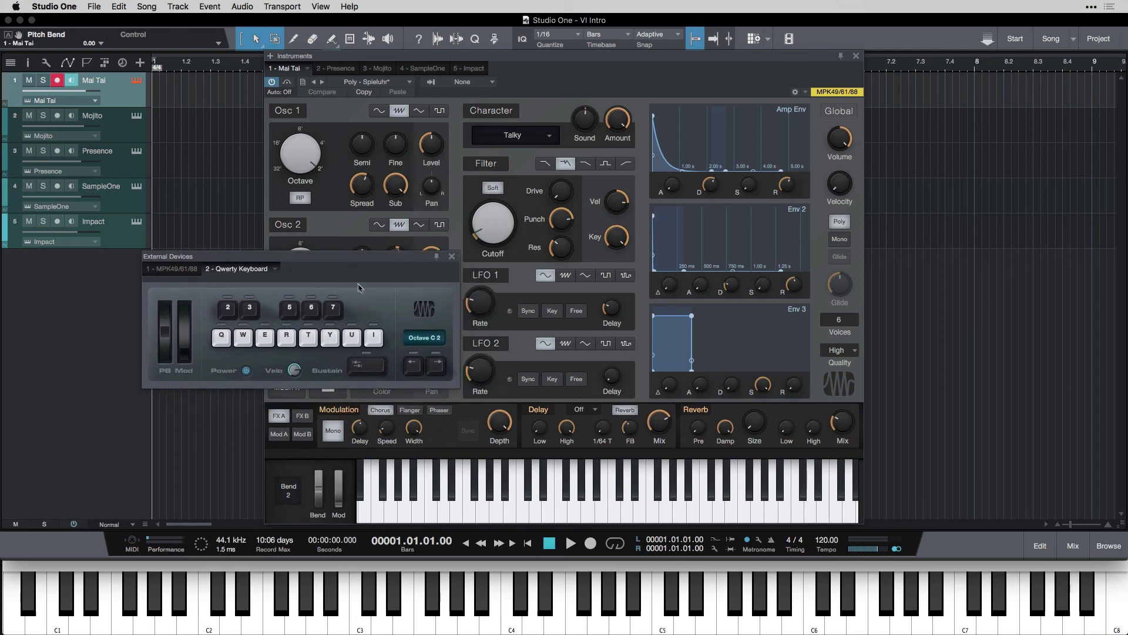